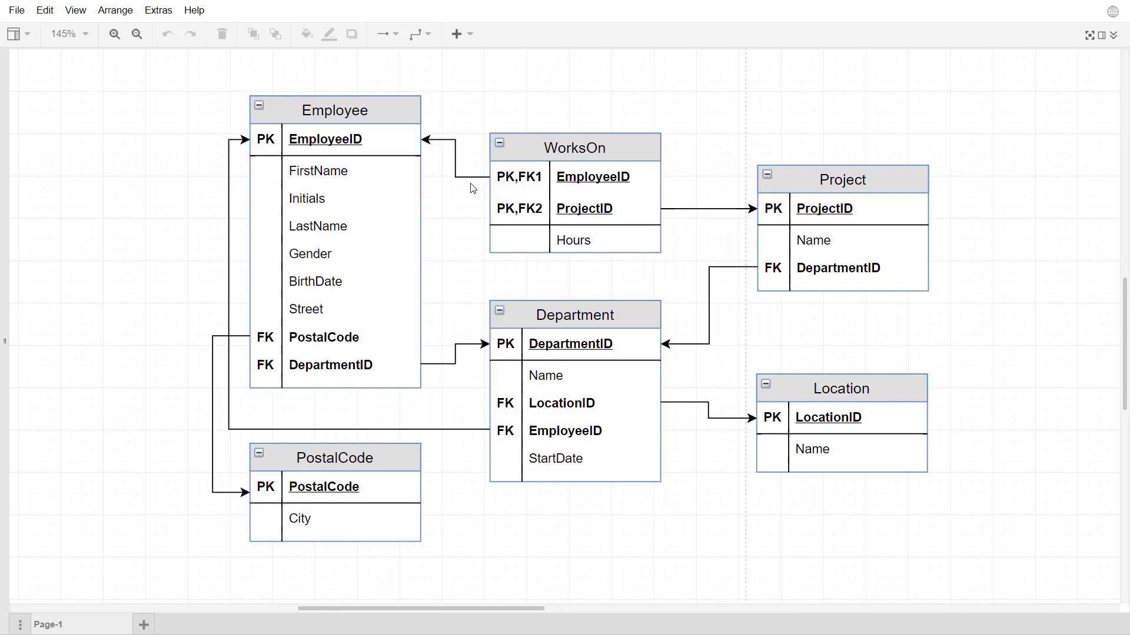
- Switch from the draw.io ER diagram to phpMyAdmin's server home page
key("alt+Tab")
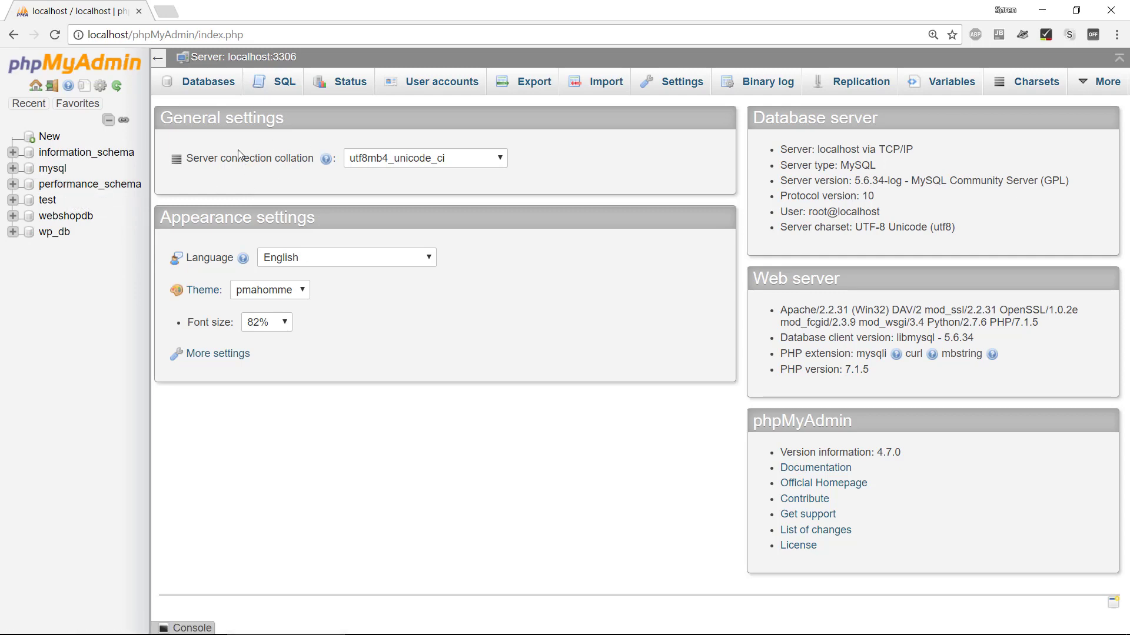
- View the six existing databases and focus the new database name field
left_click(208, 82)
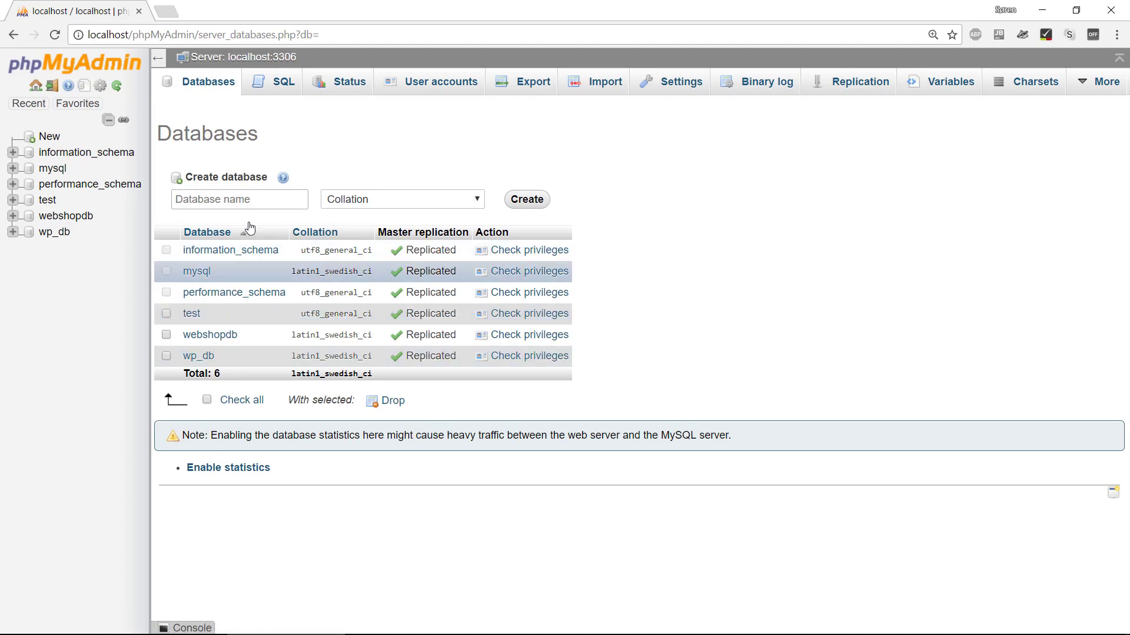
left_click(244, 202)
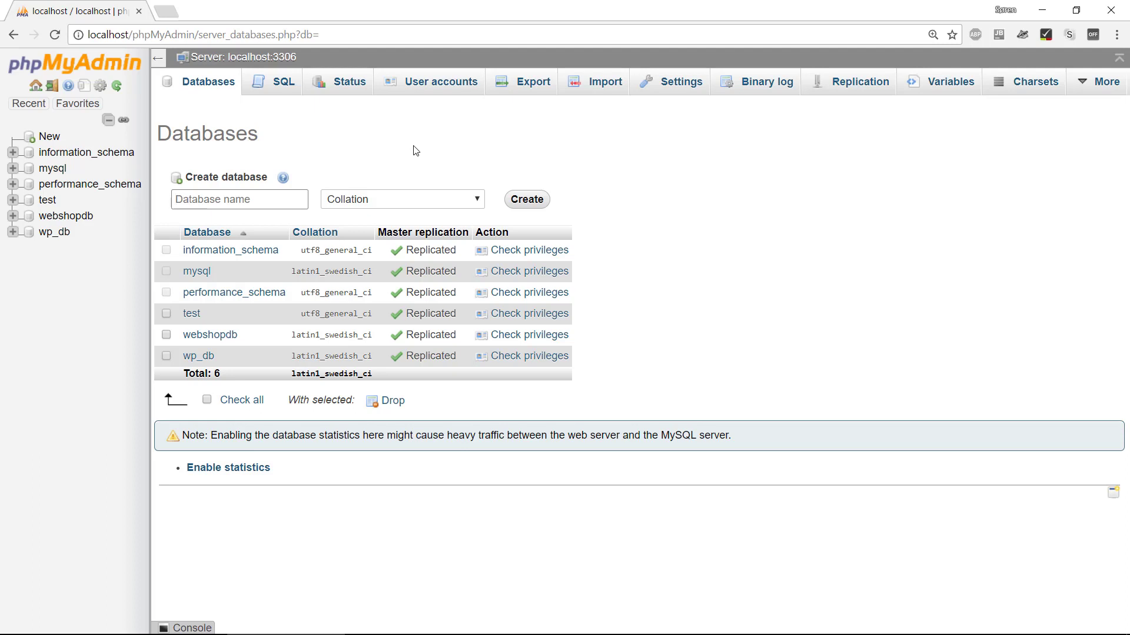
- Show the server Import page, browsing for a file but cancelling without choosing one
left_click(595, 86)
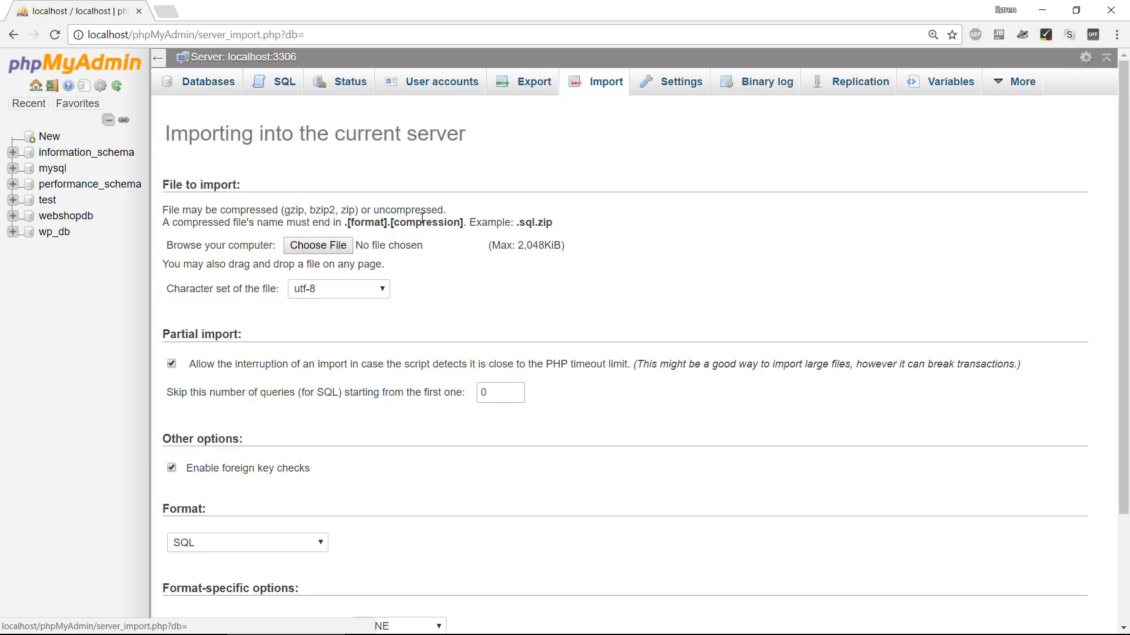
left_click(312, 246)
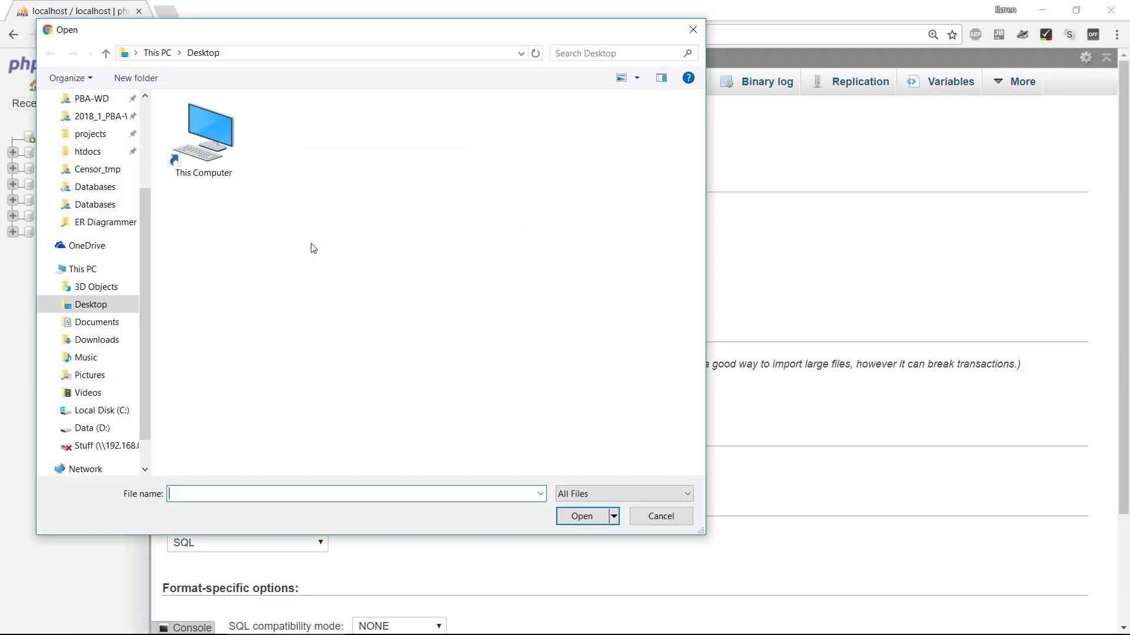
left_click(660, 516)
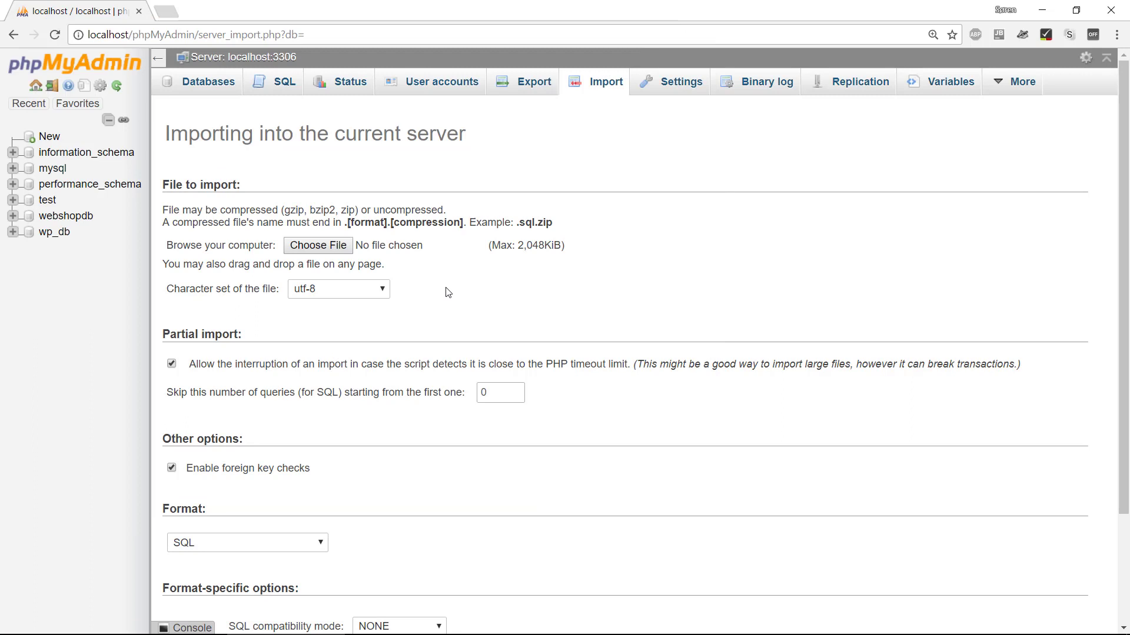